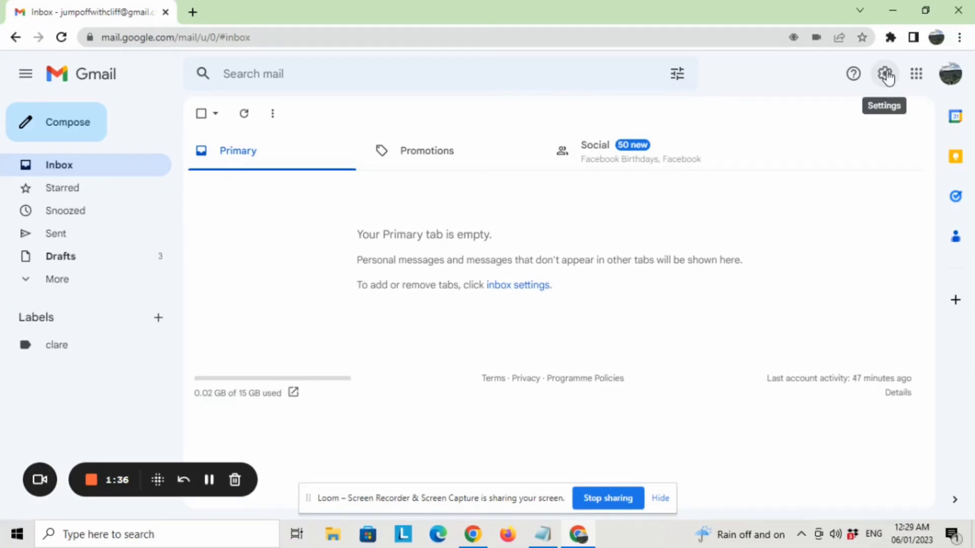
Enable Templates in Gmail's advanced settings and save the changes
{"action": "left_click", "coordinate": [886, 74]}
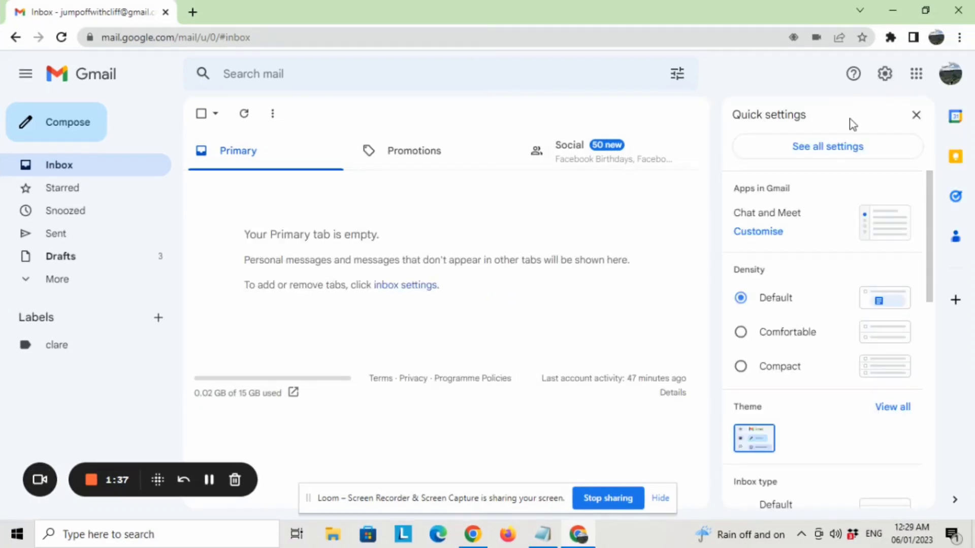
{"action": "left_click", "coordinate": [844, 151]}
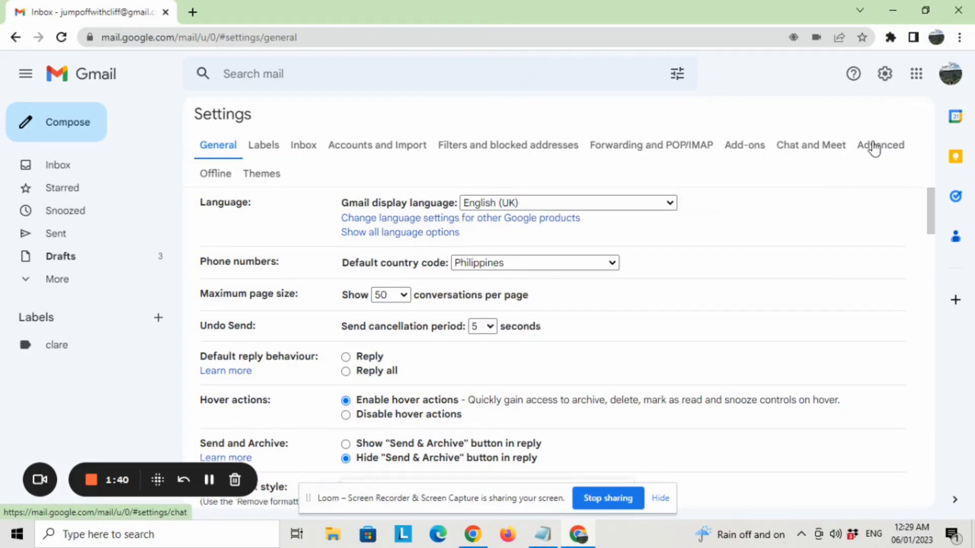
{"action": "left_click", "coordinate": [875, 148]}
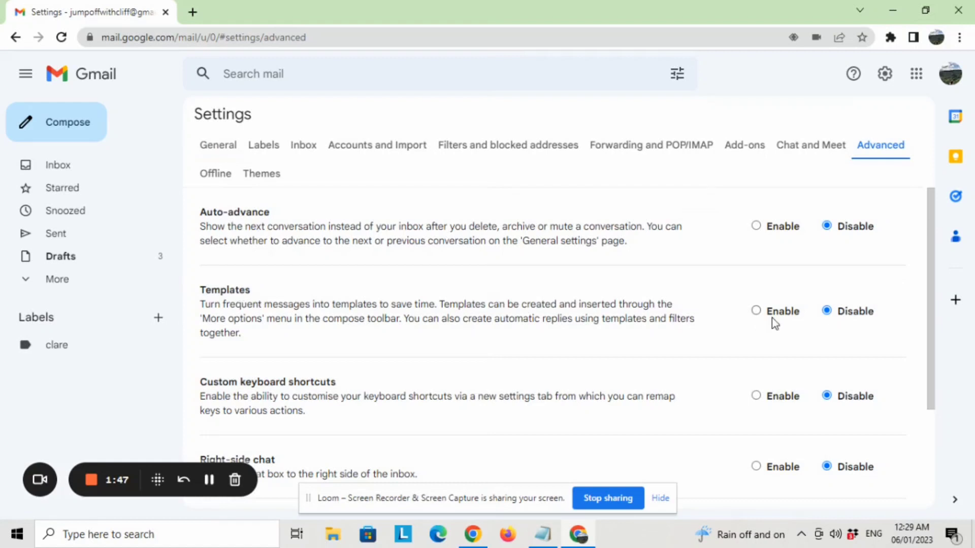
{"action": "left_click", "coordinate": [757, 311]}
{"action": "scroll", "coordinate": [936, 469], "scroll_direction": "down", "scroll_amount": 3}
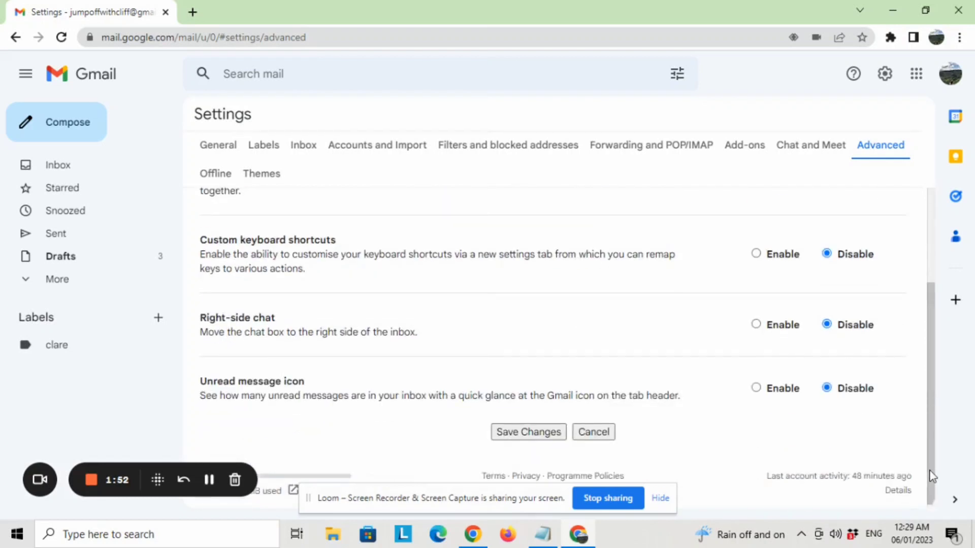
{"action": "left_click", "coordinate": [526, 437]}
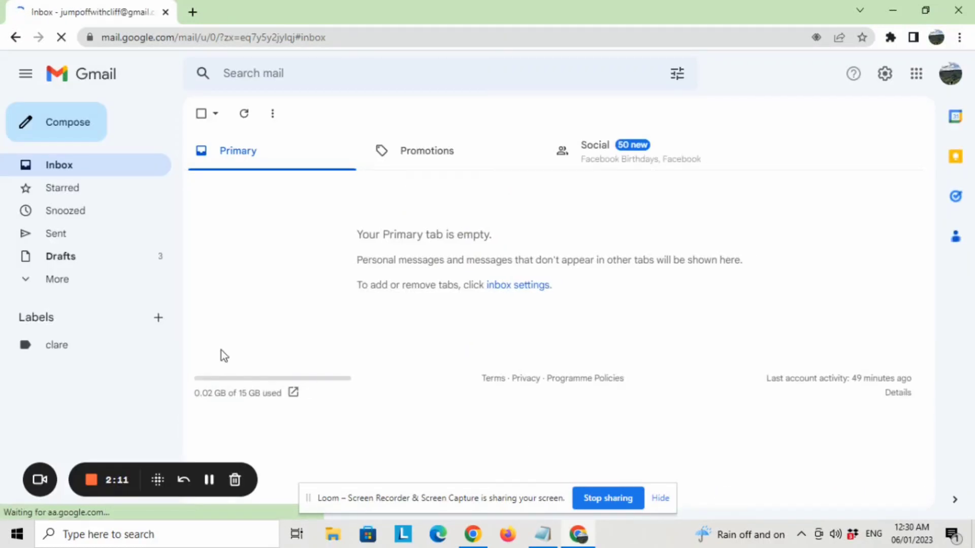
Start a new message with the subject "Example Quotation"
{"action": "left_click", "coordinate": [54, 128]}
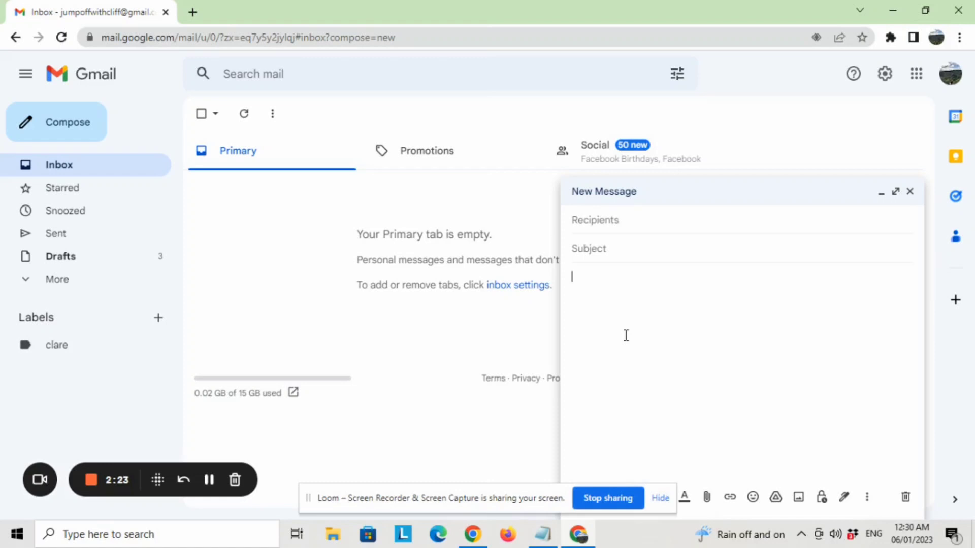
{"action": "left_click", "coordinate": [661, 499]}
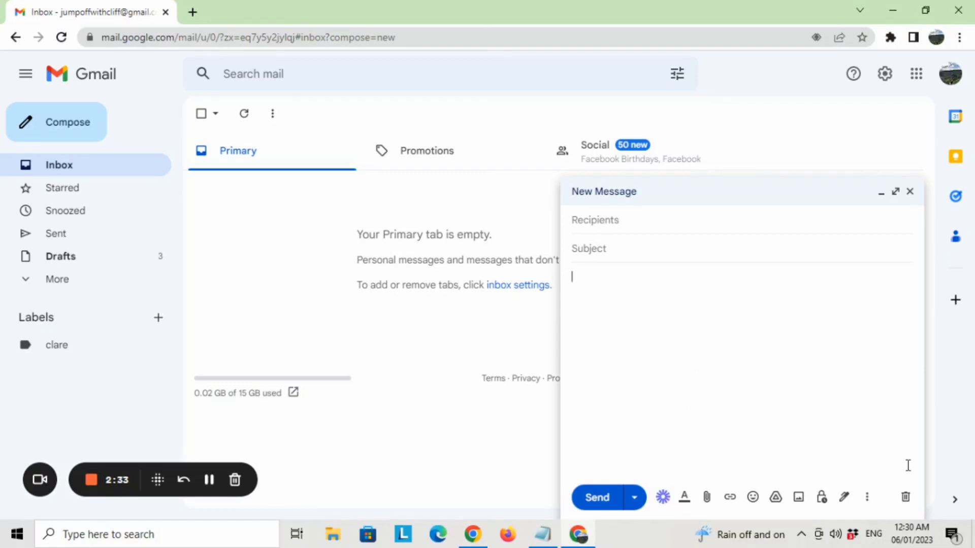
{"action": "left_click", "coordinate": [601, 250]}
{"action": "type", "text": "E"}
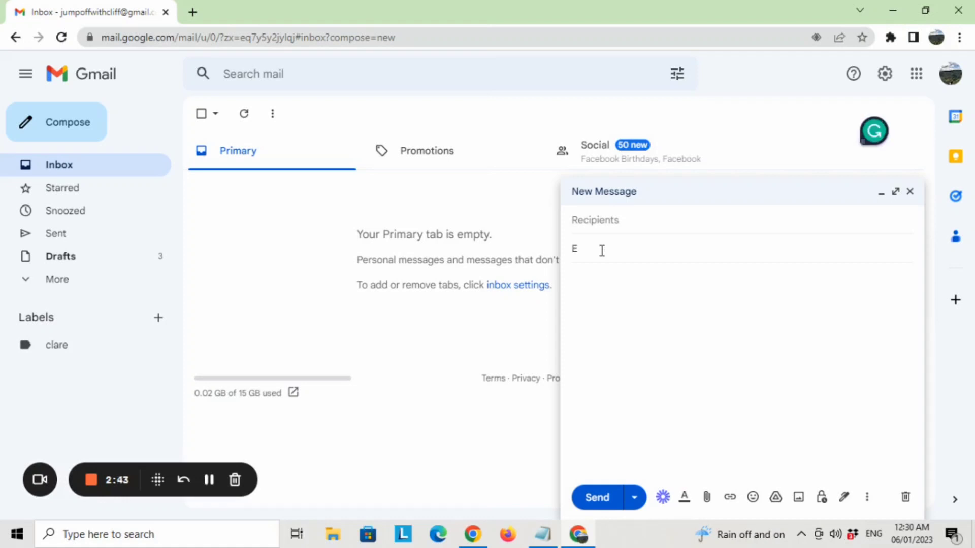
{"action": "type", "text": "xample Quotation"}
Write the message body with the greeting "Hi client," followed by a blank line and "Quotation"
{"action": "left_click", "coordinate": [614, 287]}
{"action": "type", "text": "Quo"}
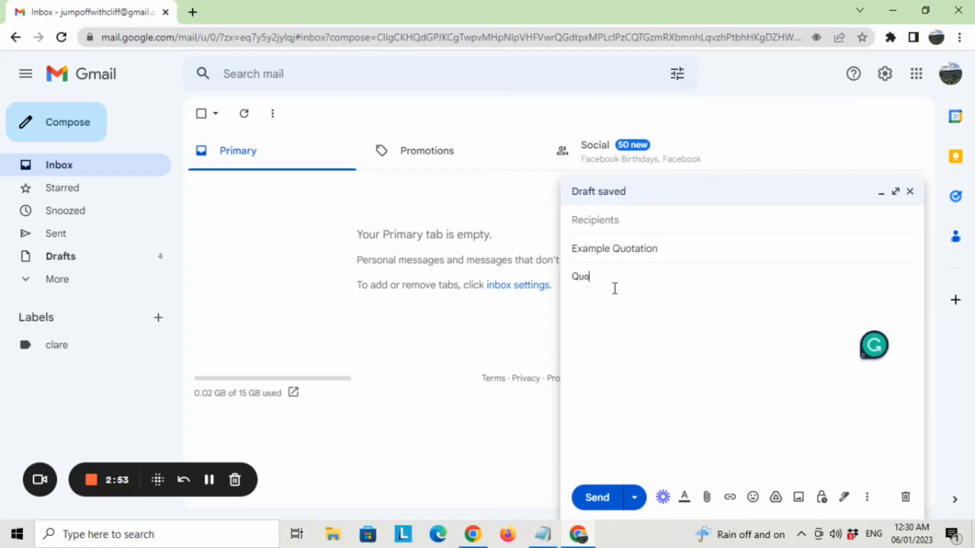
{"action": "type", "text": "tation"}
{"action": "left_click", "coordinate": [574, 277]}
{"action": "key", "text": "Return"}
{"action": "key", "text": "Return"}
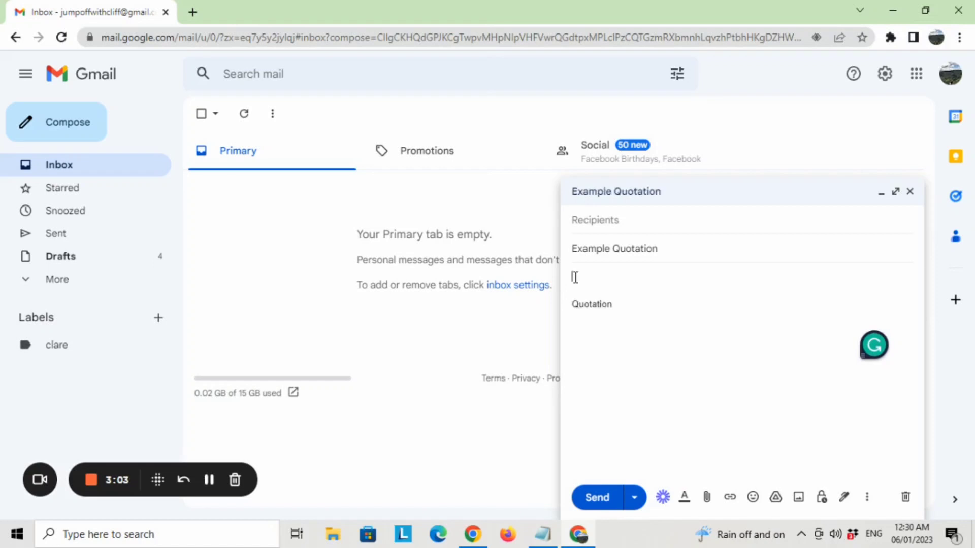
{"action": "type", "text": "Hi c"}
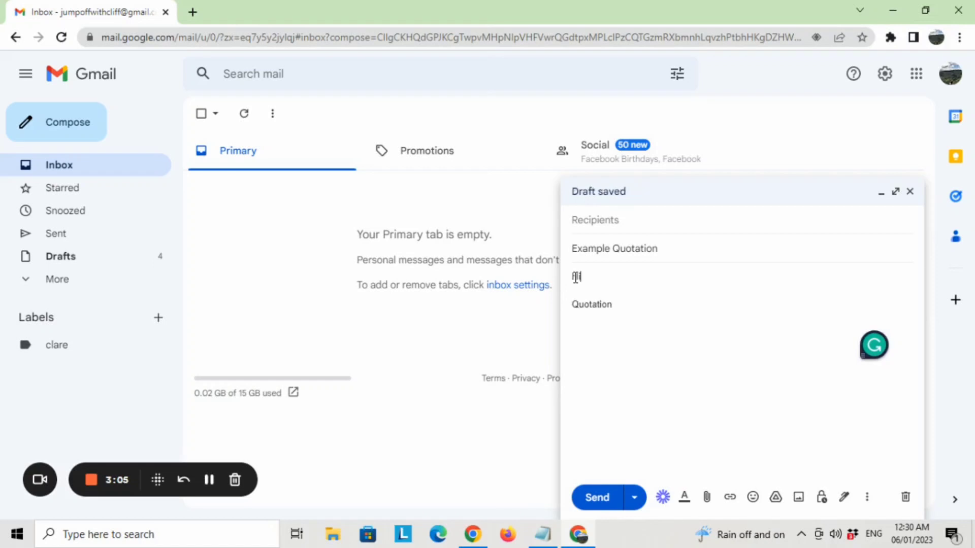
{"action": "type", "text": "lient,"}
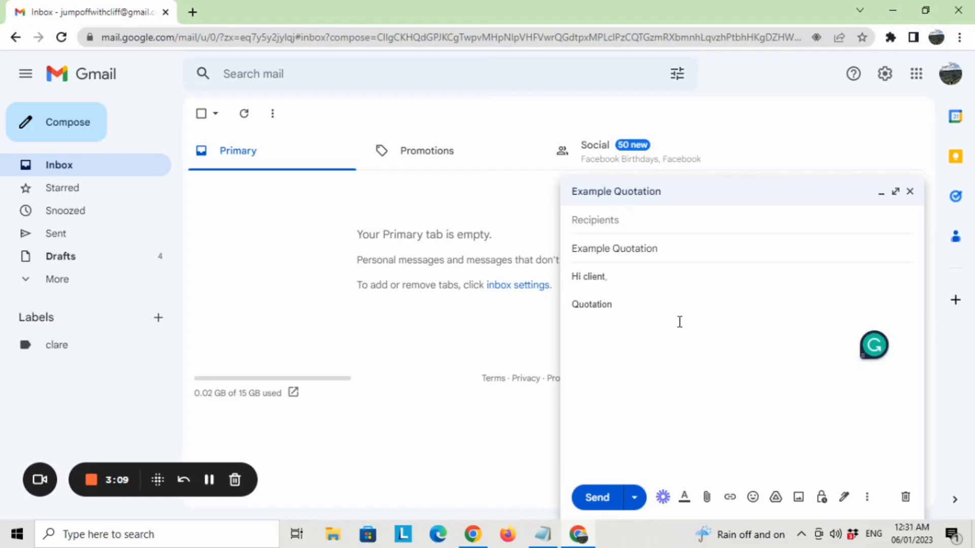
{"action": "left_click", "coordinate": [664, 311]}
{"action": "key", "text": "Return"}
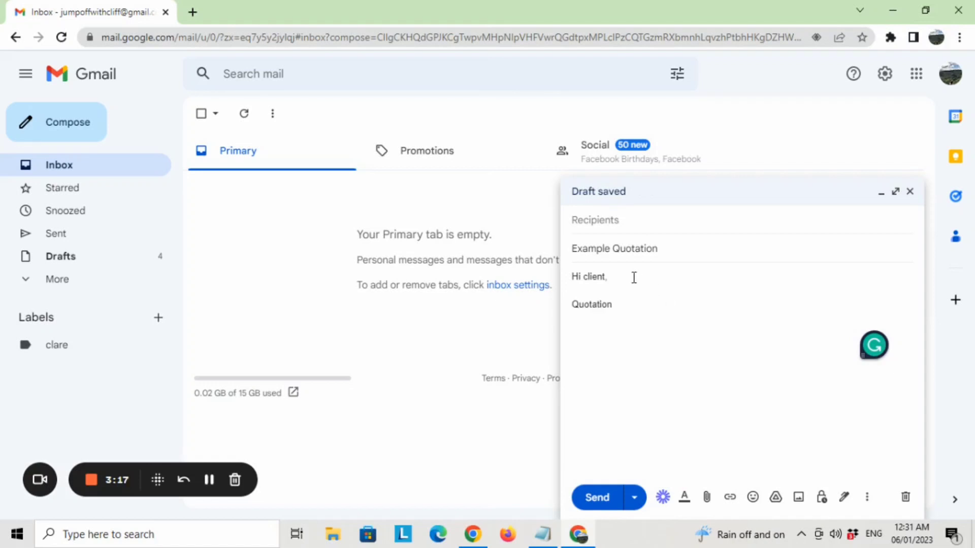
{"action": "left_click", "coordinate": [697, 246]}
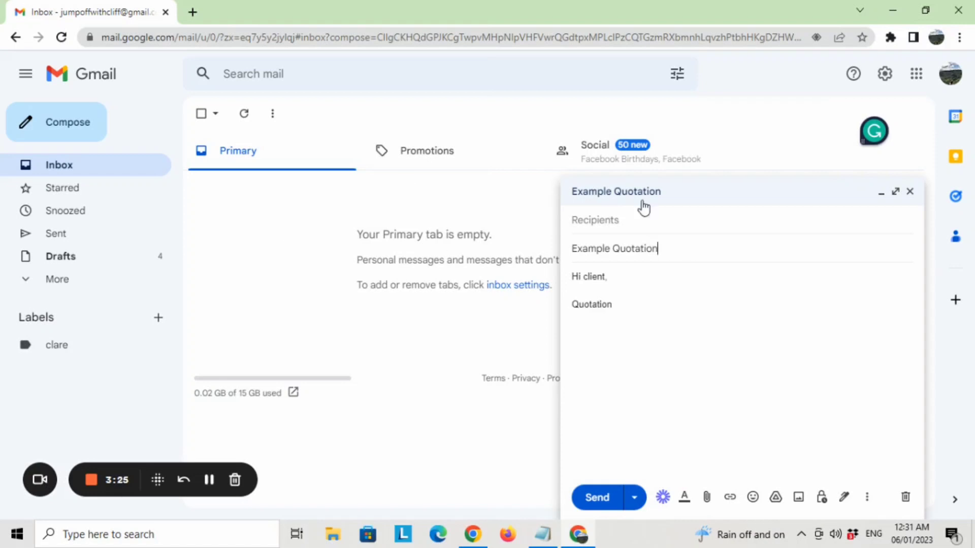
Save the draft as a new template named "Example Quotation" and close the message
{"action": "left_click", "coordinate": [867, 500]}
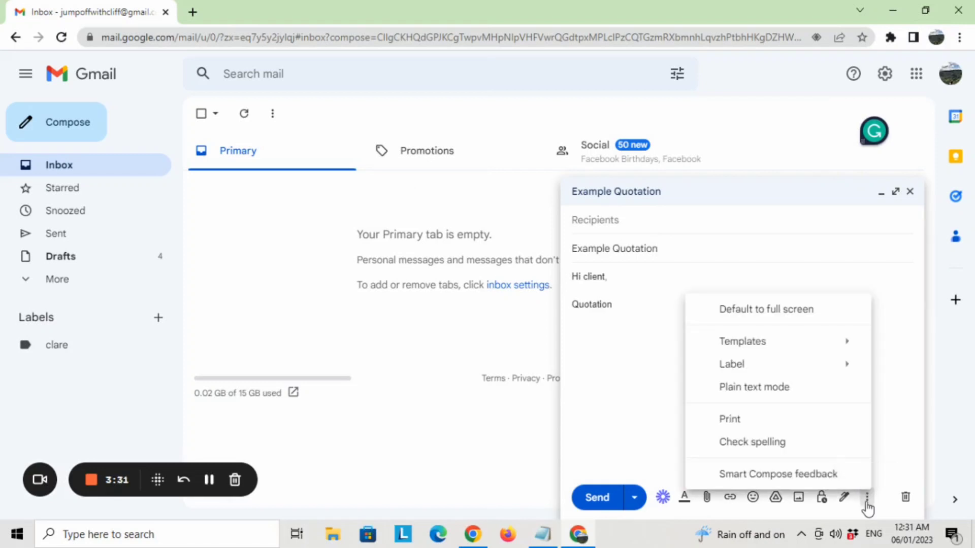
{"action": "mouse_move", "coordinate": [788, 342]}
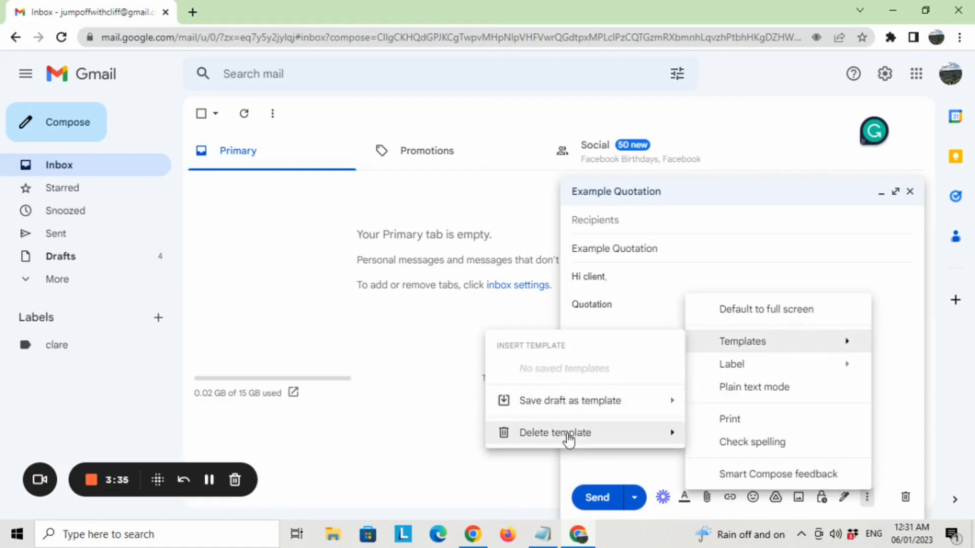
{"action": "mouse_move", "coordinate": [567, 413]}
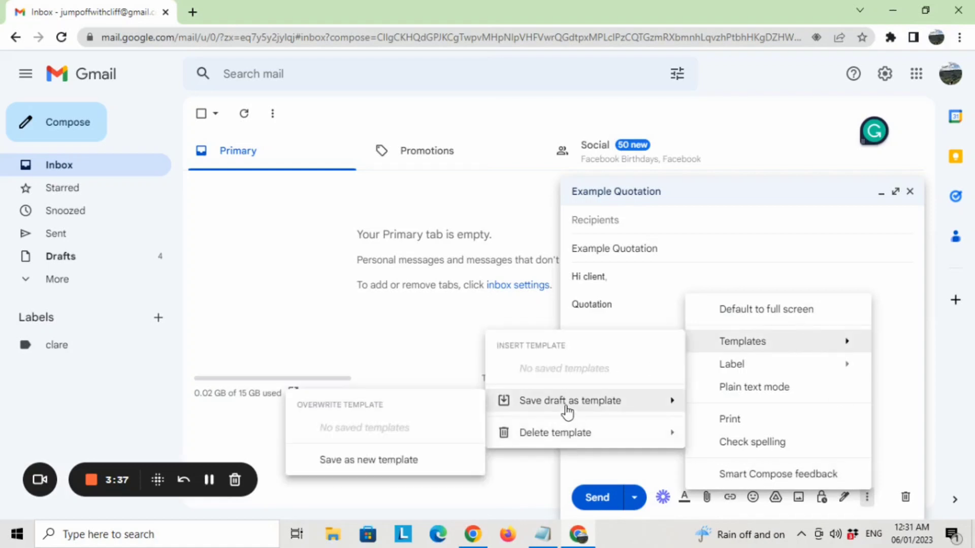
{"action": "left_click", "coordinate": [389, 461]}
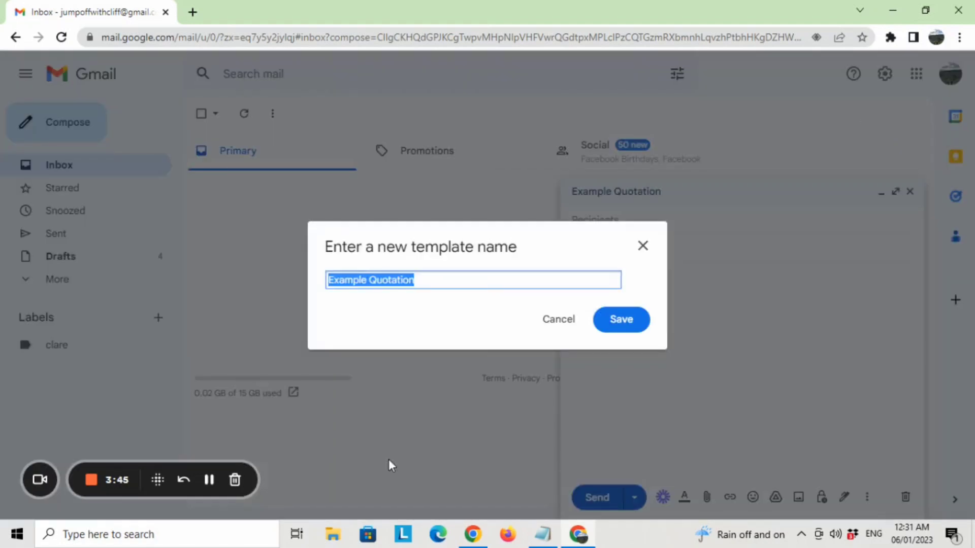
{"action": "left_click", "coordinate": [455, 285]}
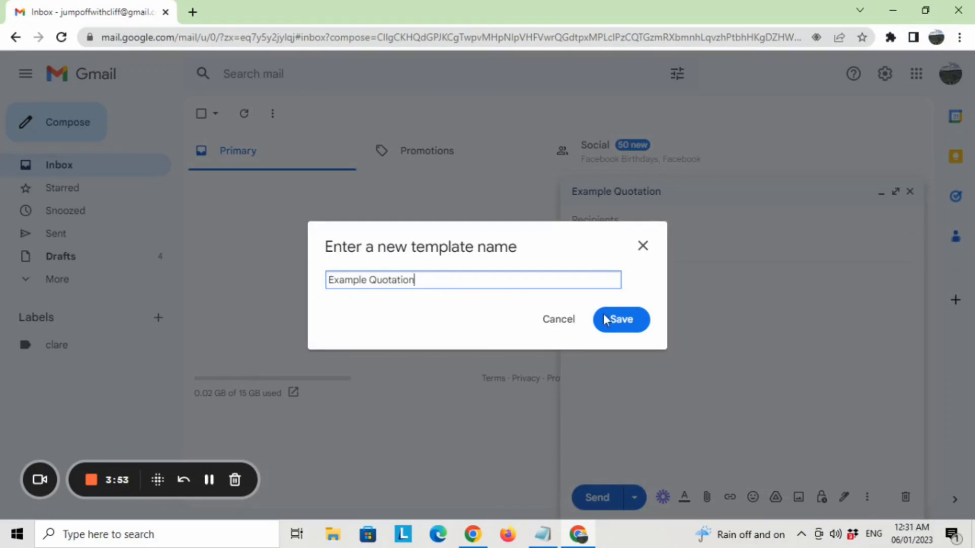
{"action": "left_click", "coordinate": [610, 330]}
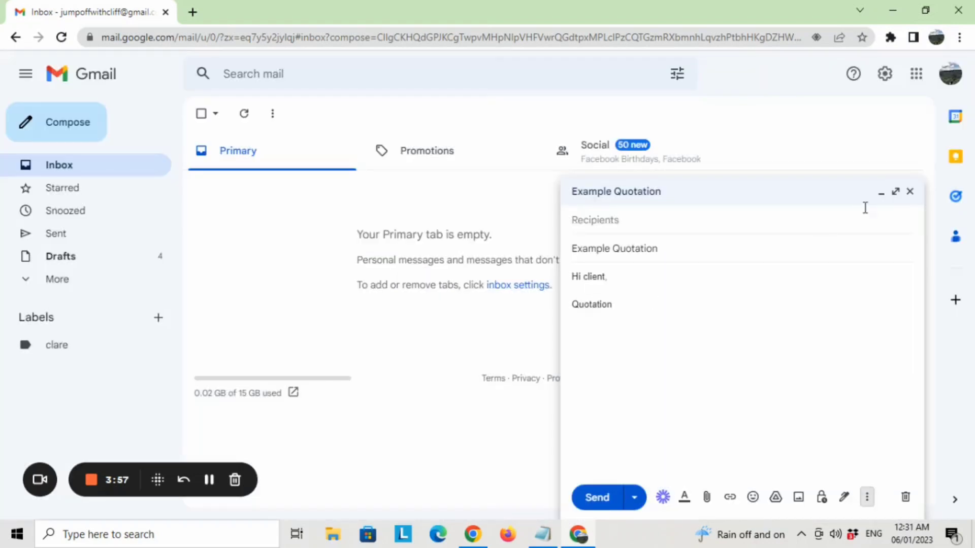
{"action": "left_click", "coordinate": [909, 192]}
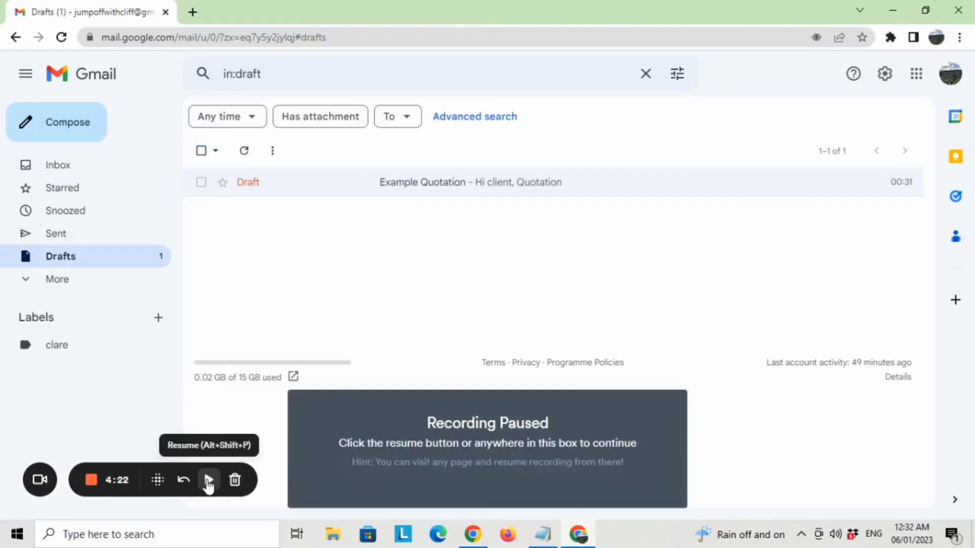
Start a new message and insert the "Example Quotation" template into it
{"action": "left_click", "coordinate": [209, 479]}
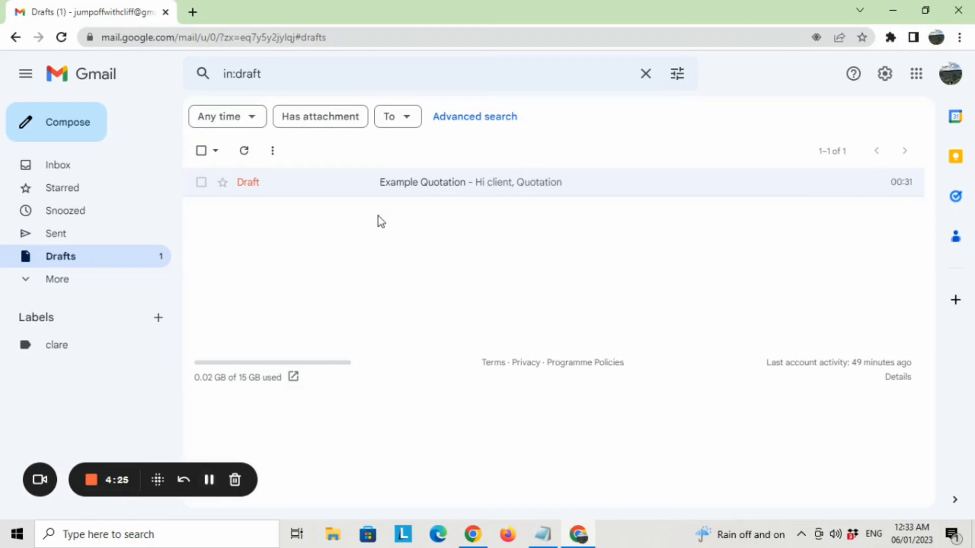
{"action": "left_click", "coordinate": [59, 125]}
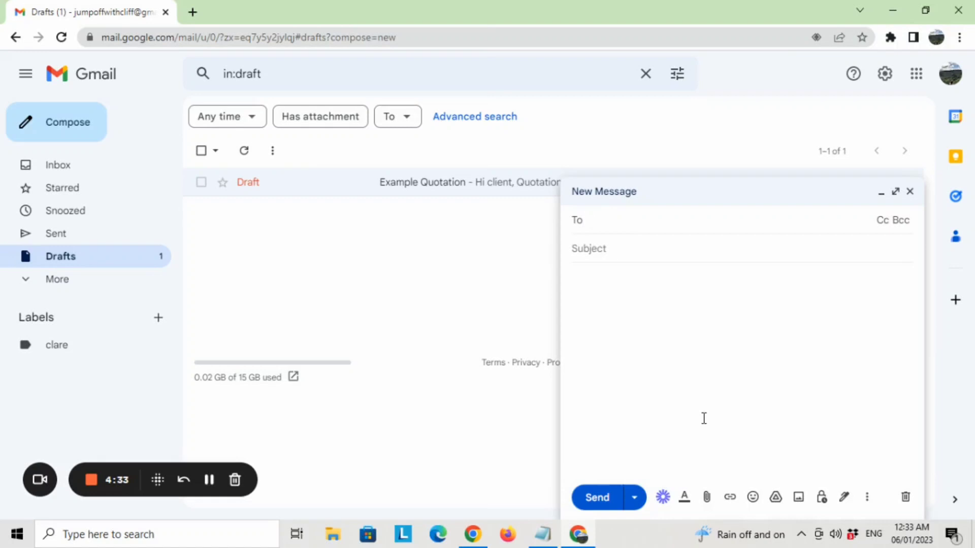
{"action": "left_click", "coordinate": [869, 499]}
{"action": "mouse_move", "coordinate": [823, 348]}
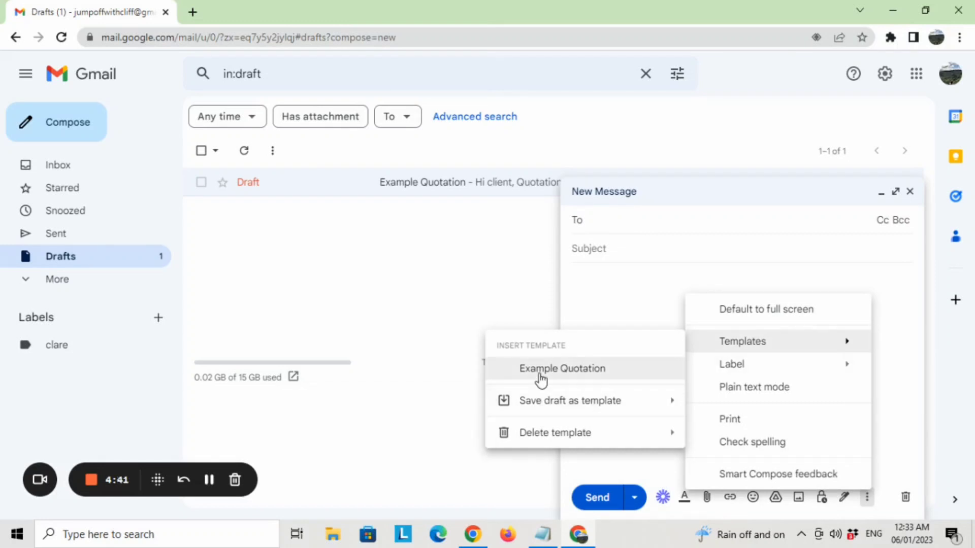
{"action": "left_click", "coordinate": [539, 376]}
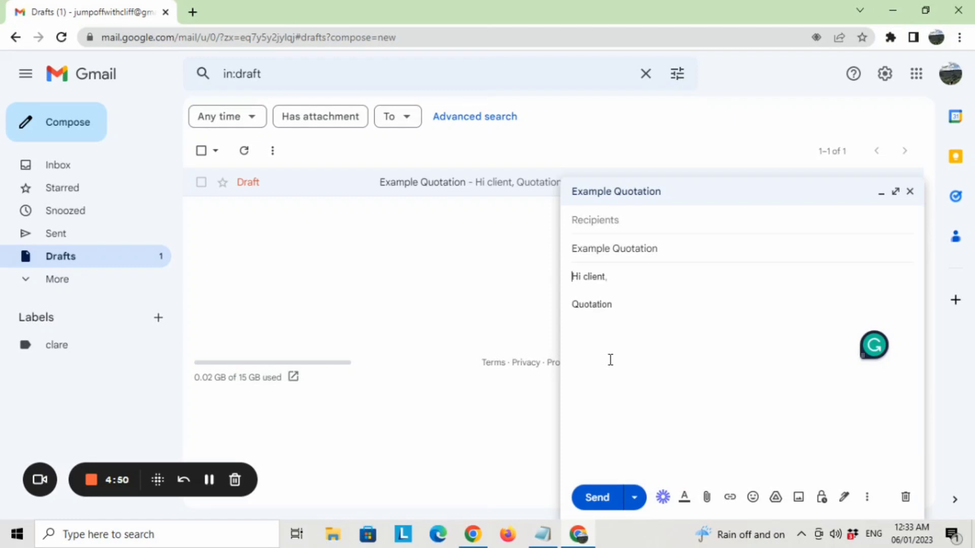
Shorten the word "client" in the inserted greeting to "cli"
{"action": "key", "text": "Right"}
{"action": "key", "text": "Right"}
{"action": "key", "text": "Right"}
{"action": "key", "text": "Right"}
{"action": "key", "text": "Right"}
{"action": "key", "text": "Right"}
{"action": "key", "text": "Right"}
{"action": "key", "text": "Right"}
{"action": "key", "text": "Right"}
{"action": "key", "text": "BackSpace"}
{"action": "key", "text": "BackSpace"}
{"action": "key", "text": "BackSpace"}
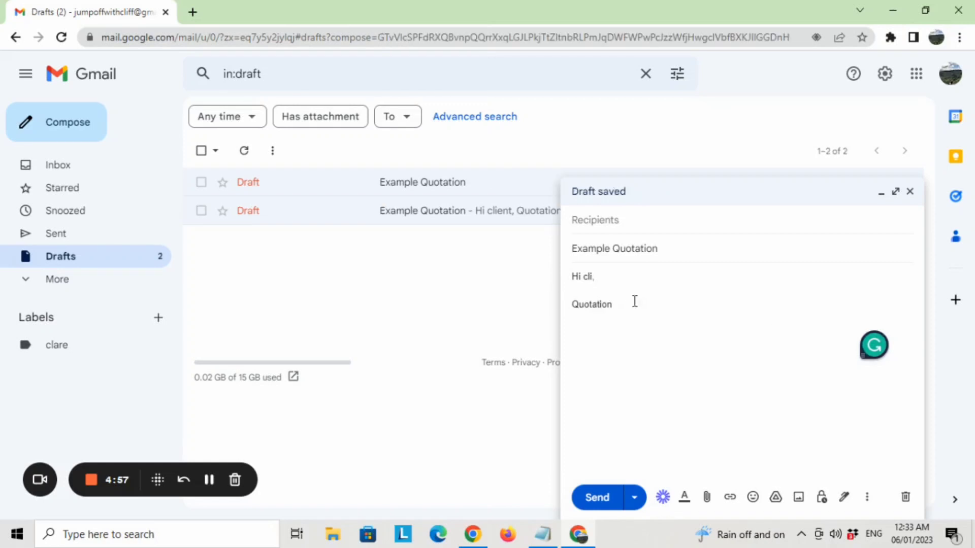
{"action": "key", "text": "Delete"}
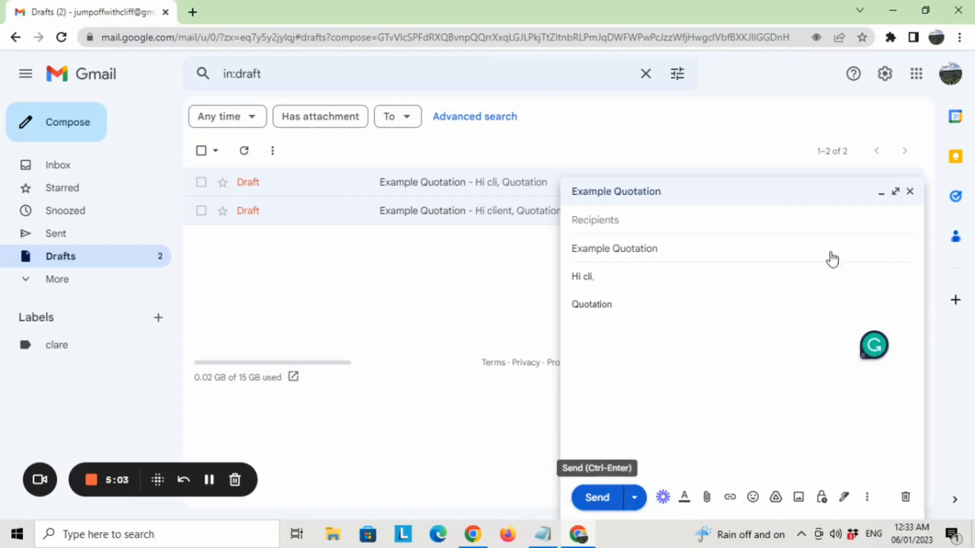
Close the message and discard its "Hi cli, Quotation" draft from the drafts list
{"action": "left_click", "coordinate": [909, 192]}
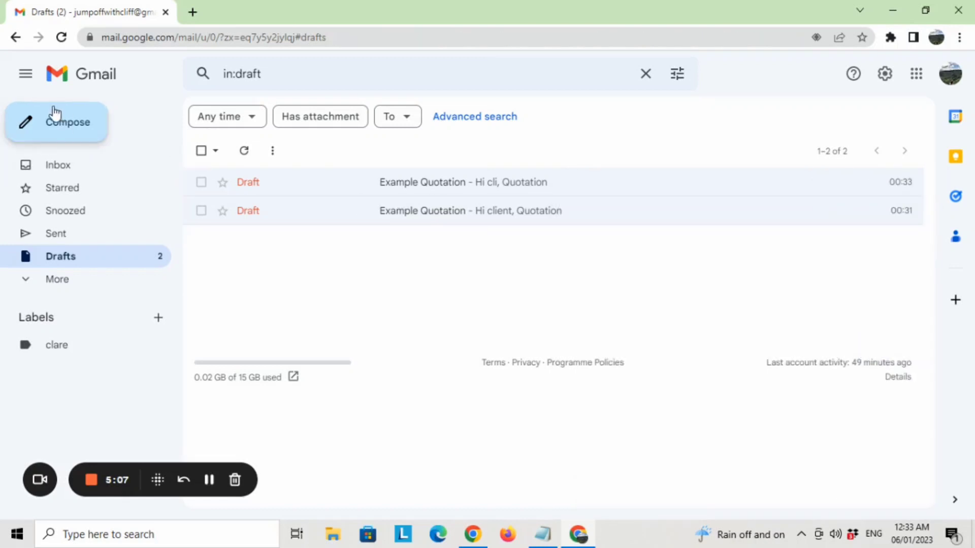
{"action": "left_click", "coordinate": [201, 181]}
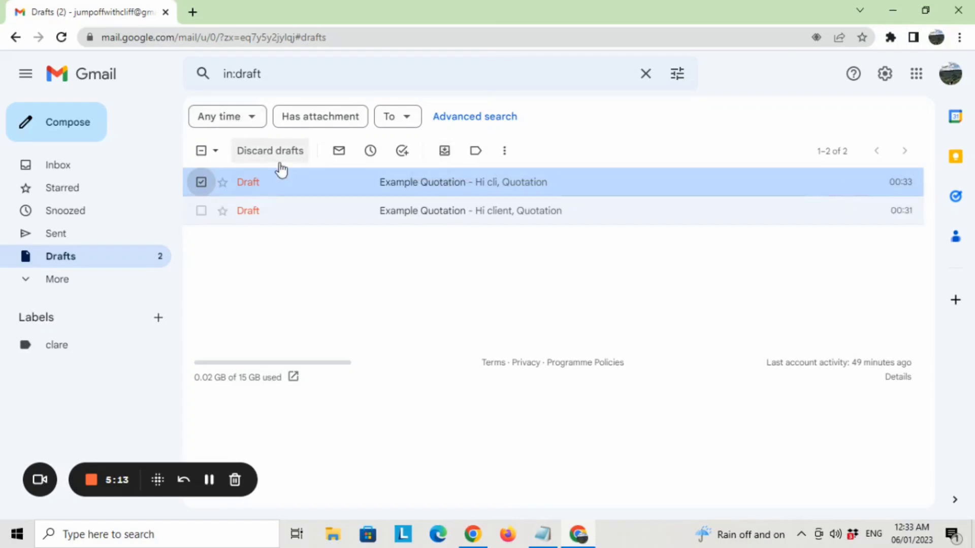
{"action": "left_click", "coordinate": [237, 154]}
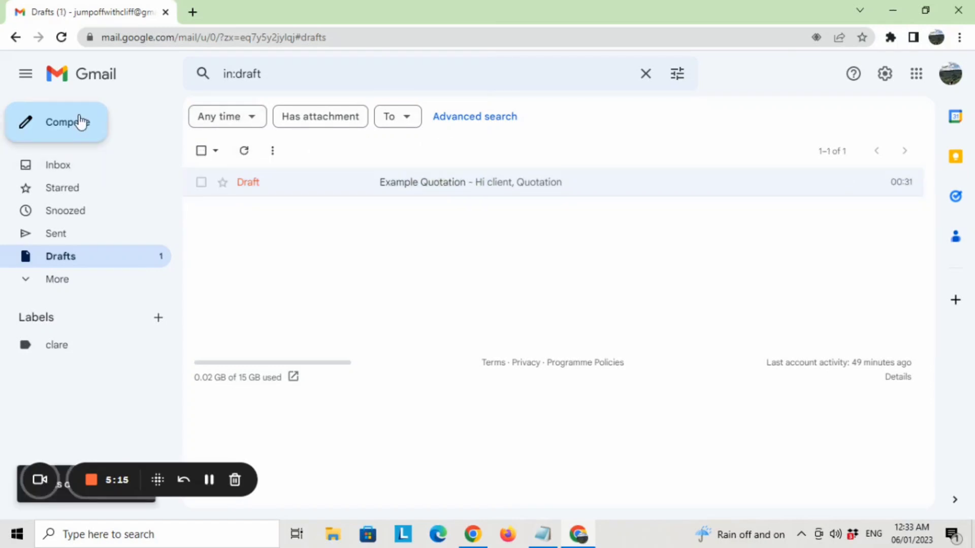
Compose a new message with the subject "template 2" and the body text "blah......."
{"action": "left_click", "coordinate": [80, 122]}
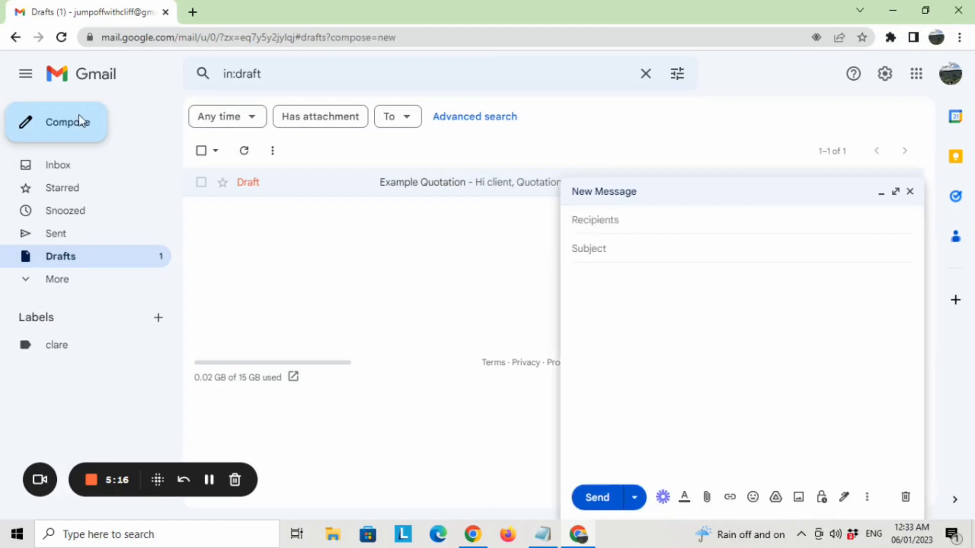
{"action": "left_click", "coordinate": [630, 247]}
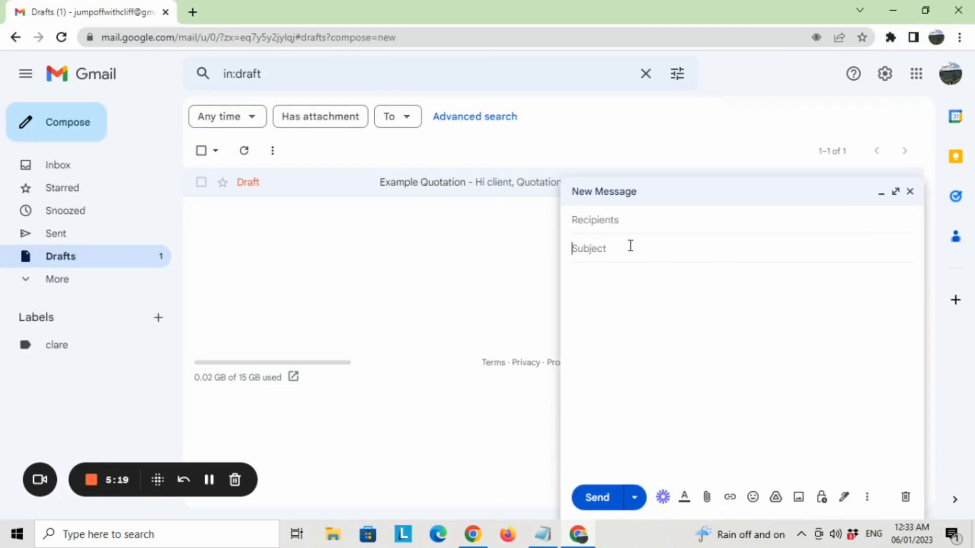
{"action": "type", "text": "tem"}
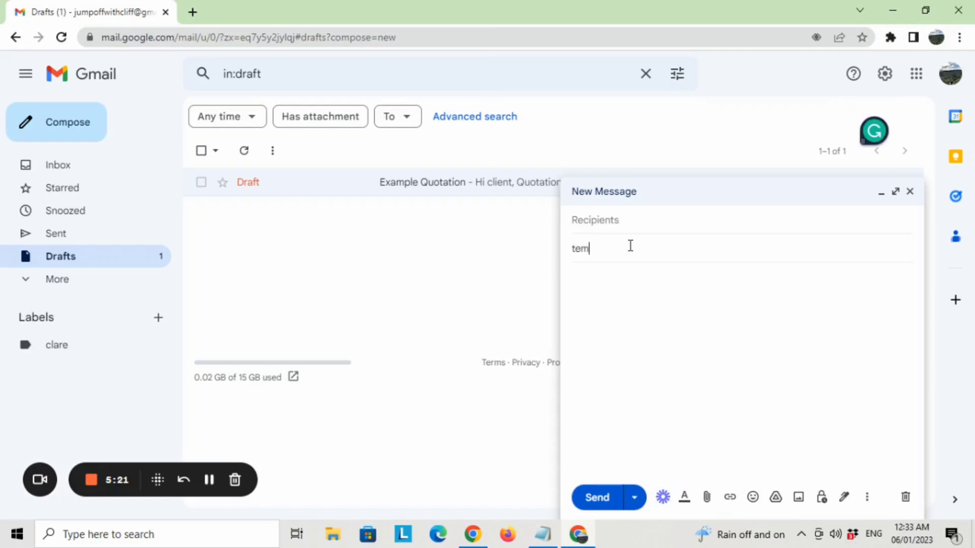
{"action": "type", "text": "plate 2"}
{"action": "left_click", "coordinate": [622, 293]}
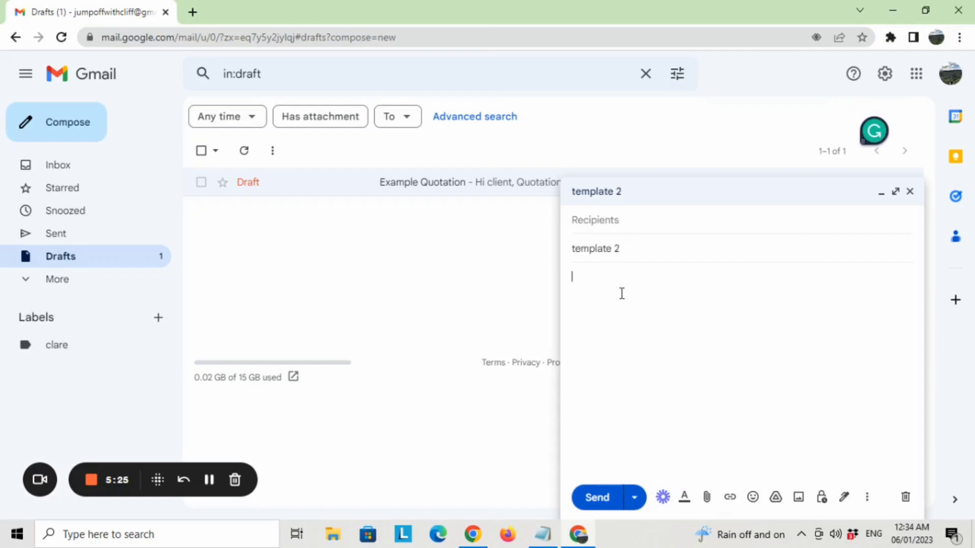
{"action": "type", "text": "bla"}
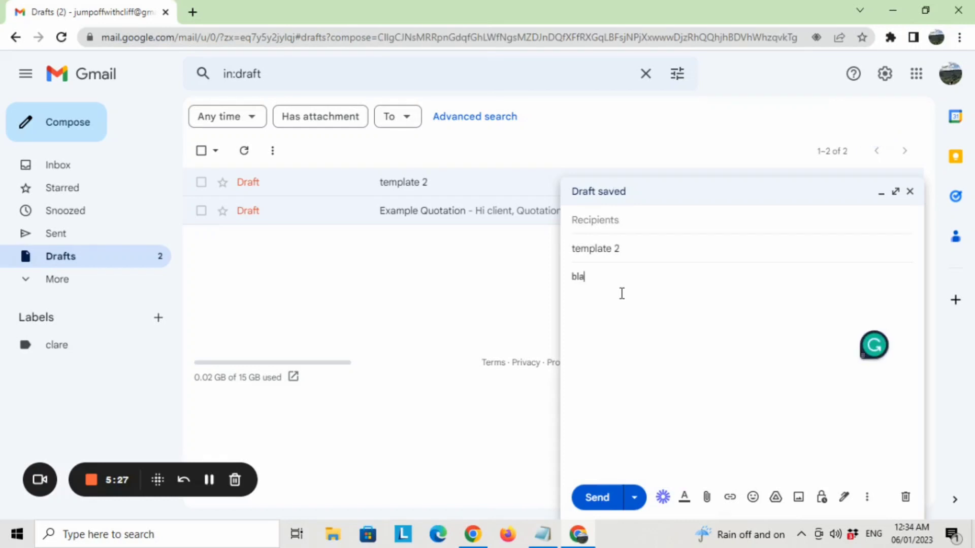
{"action": "type", "text": "h......"}
Save the draft as a new template named "template 2" and close the message
{"action": "left_click", "coordinate": [868, 498]}
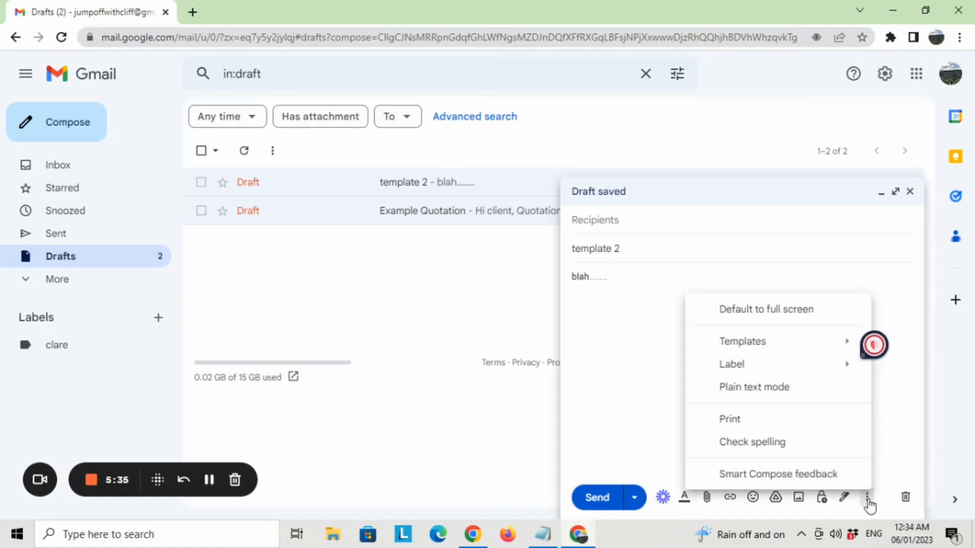
{"action": "mouse_move", "coordinate": [792, 350]}
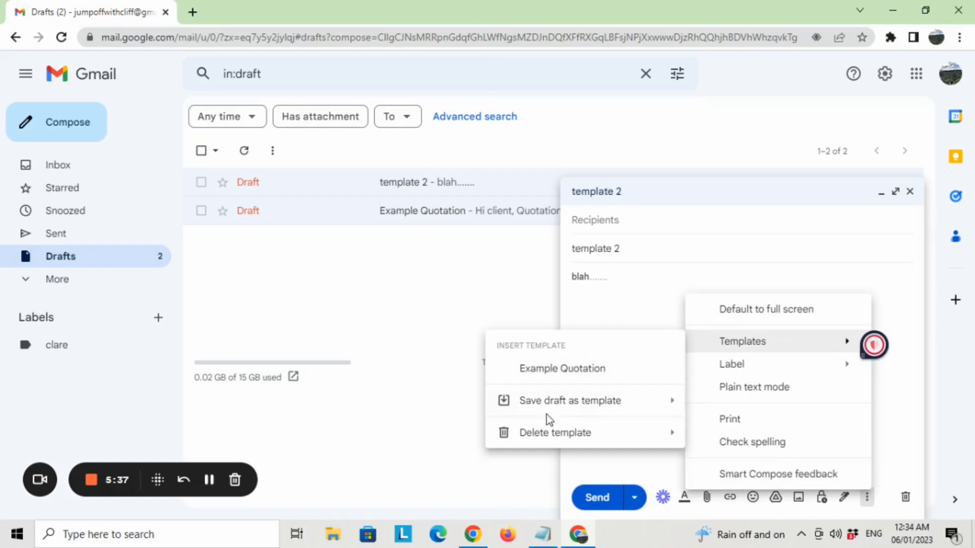
{"action": "mouse_move", "coordinate": [548, 406]}
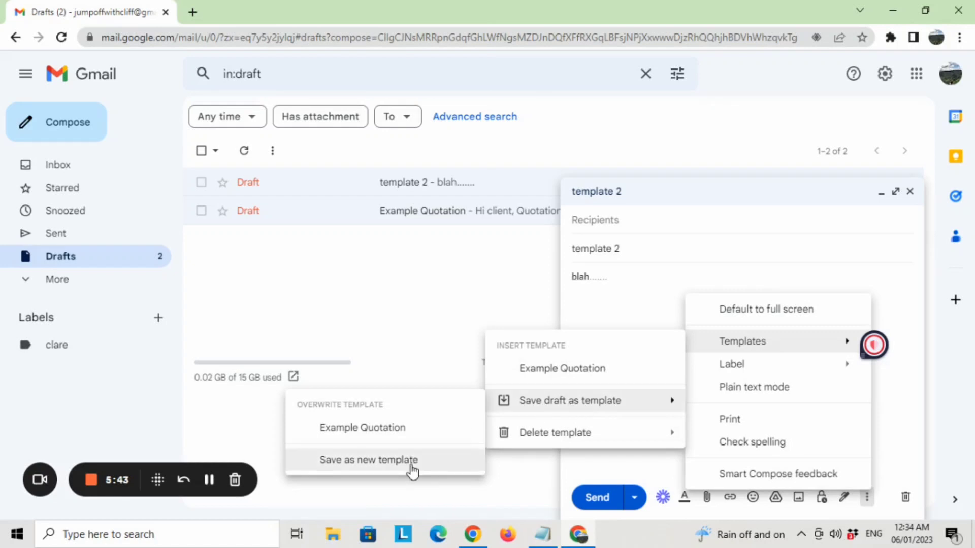
{"action": "left_click", "coordinate": [412, 468]}
{"action": "left_click", "coordinate": [505, 272]}
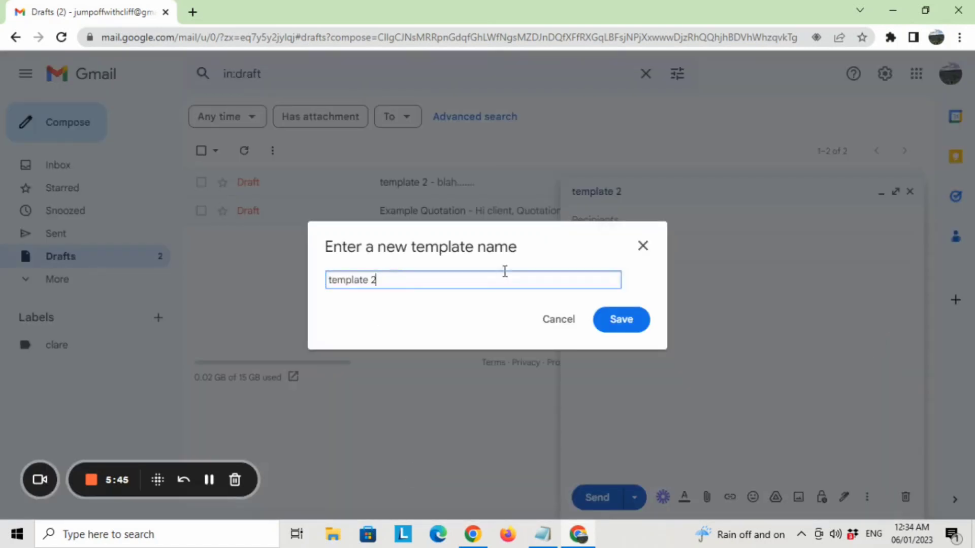
{"action": "left_click", "coordinate": [625, 319]}
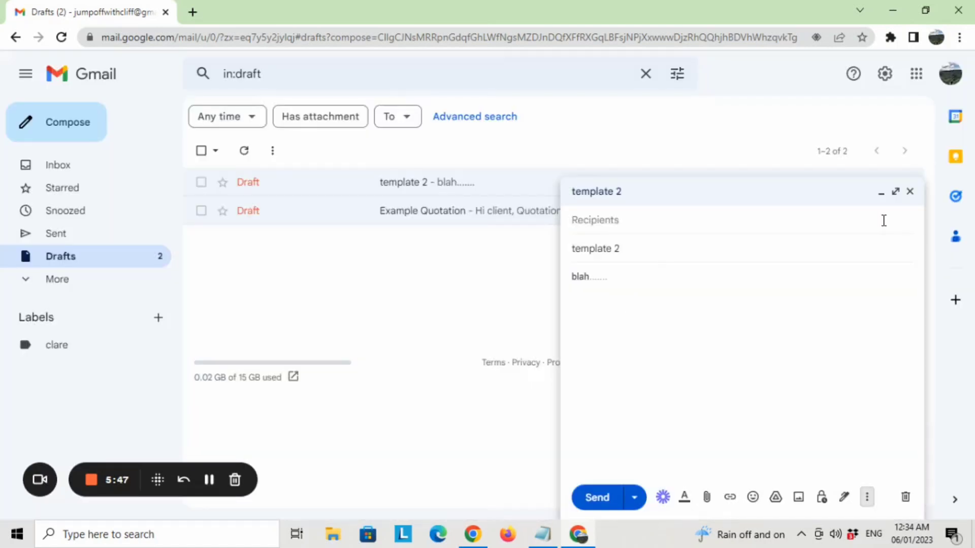
{"action": "left_click", "coordinate": [911, 193]}
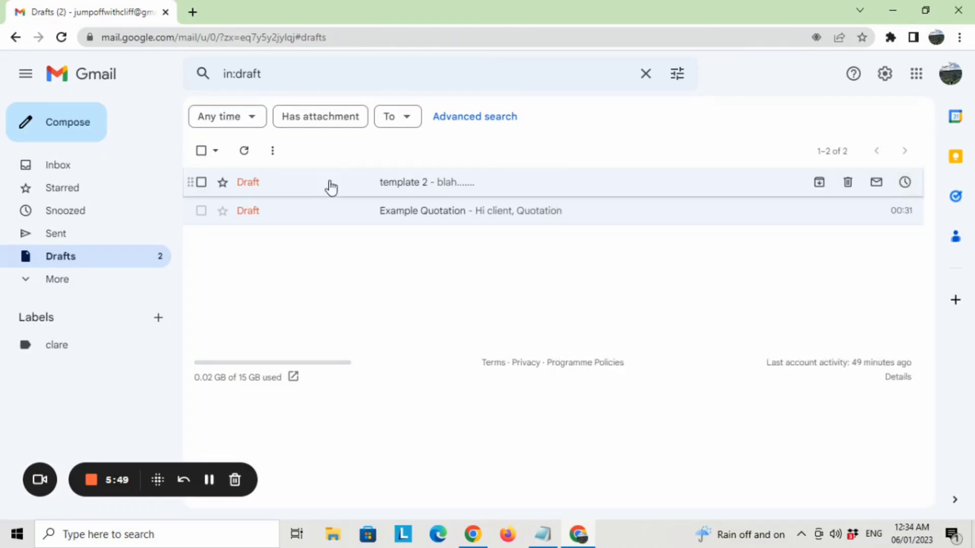
Insert the "template 2" template into another new message, then close that message
{"action": "left_click", "coordinate": [33, 118]}
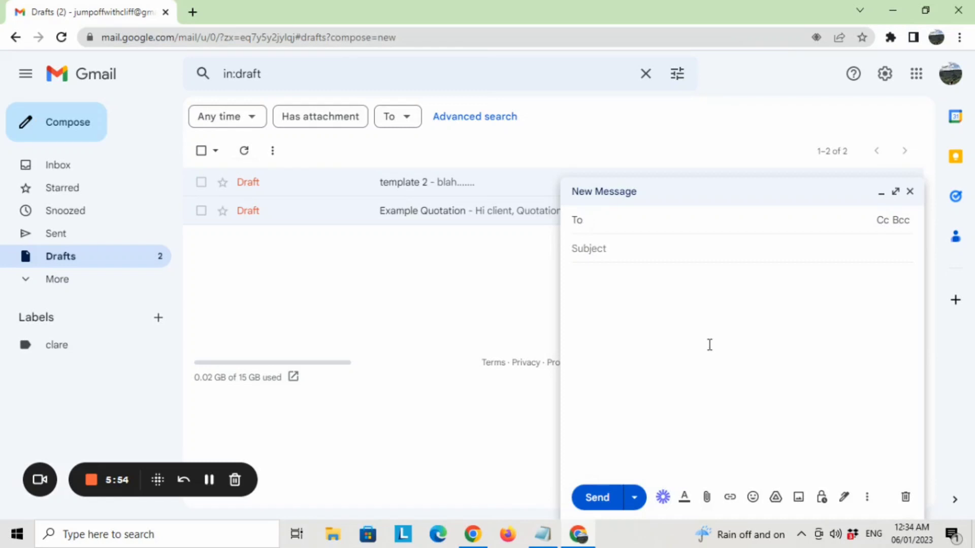
{"action": "left_click", "coordinate": [866, 497]}
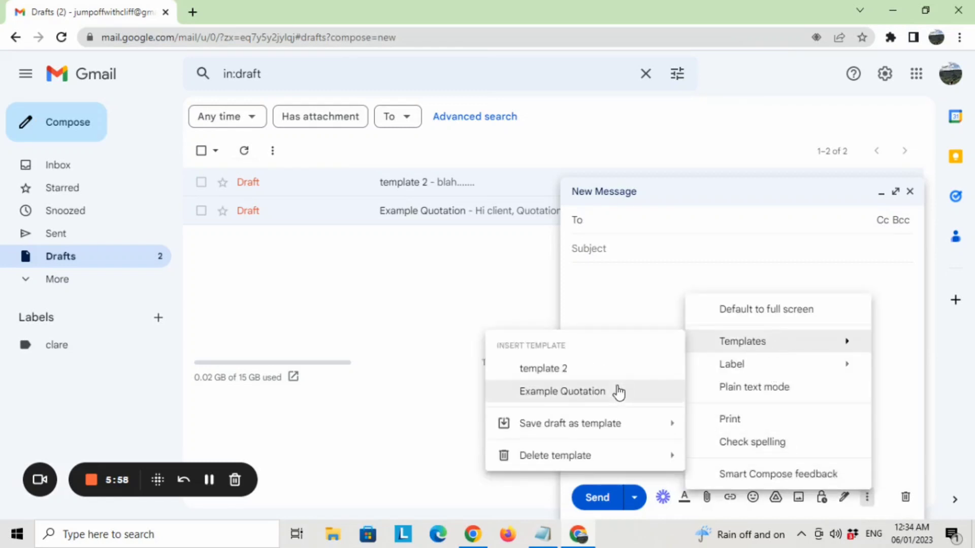
{"action": "left_click", "coordinate": [569, 374]}
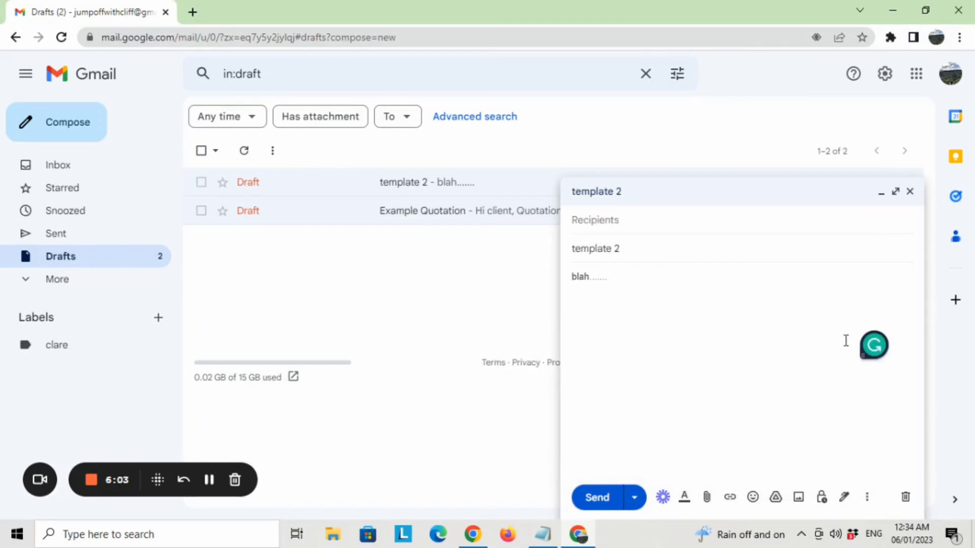
{"action": "left_click", "coordinate": [910, 193]}
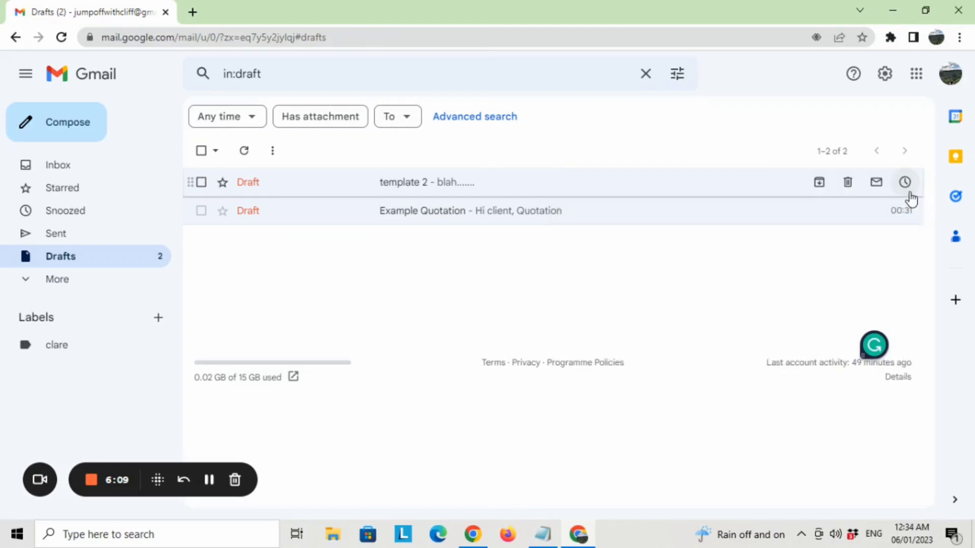